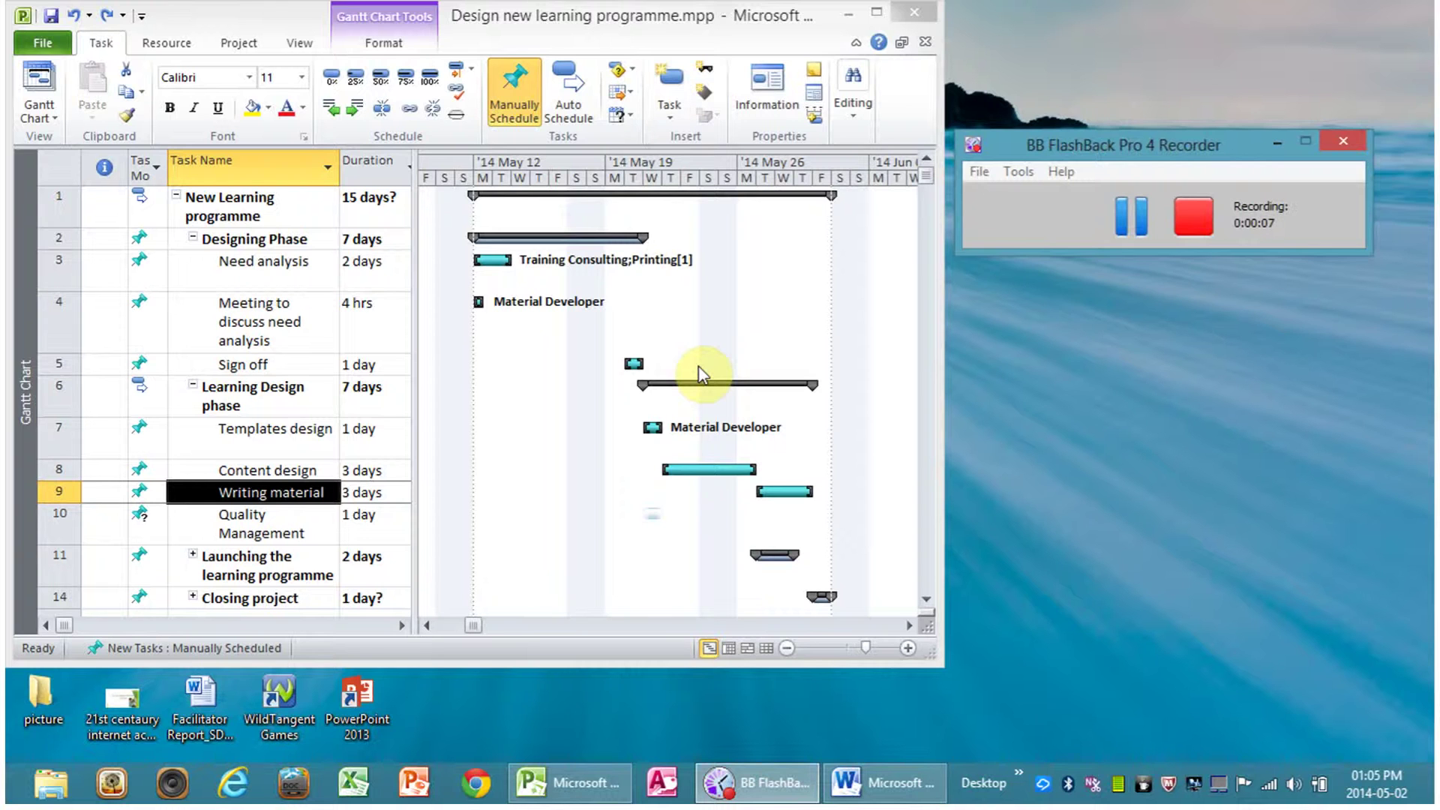
Select Need analysis and Meeting to discuss need analysis, then link them finish-to-start
left_click(270, 264)
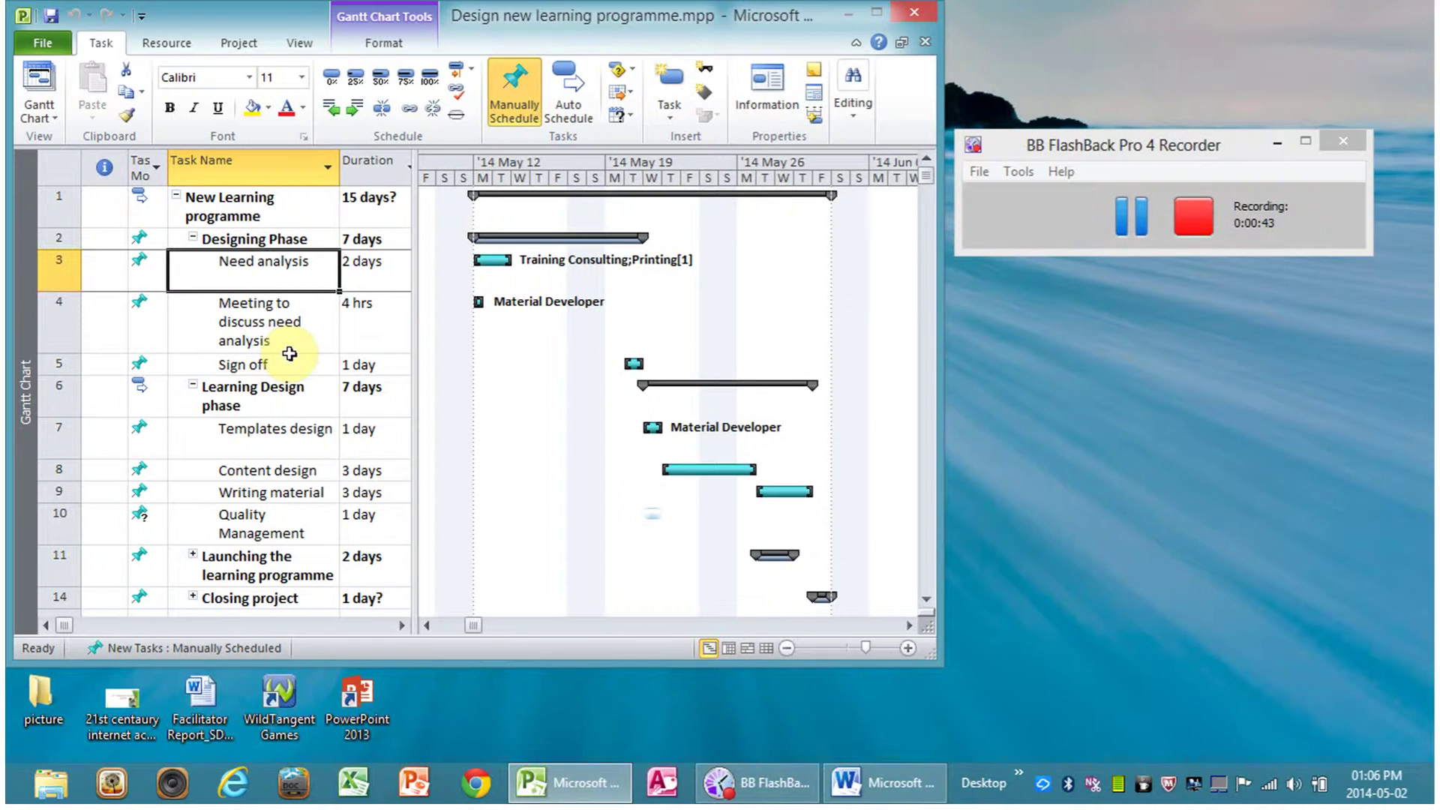
left_click(274, 325, "shift")
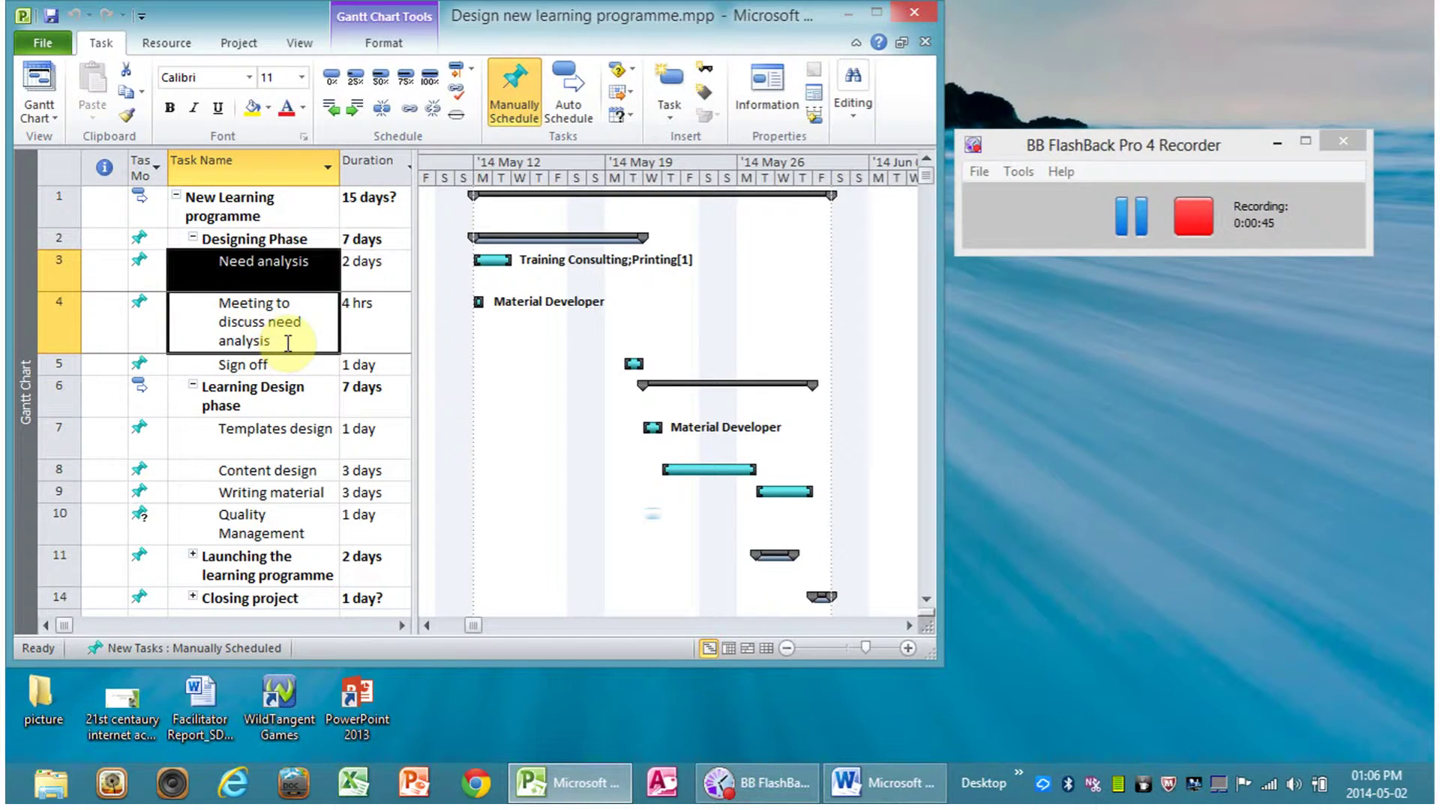
left_click(412, 110)
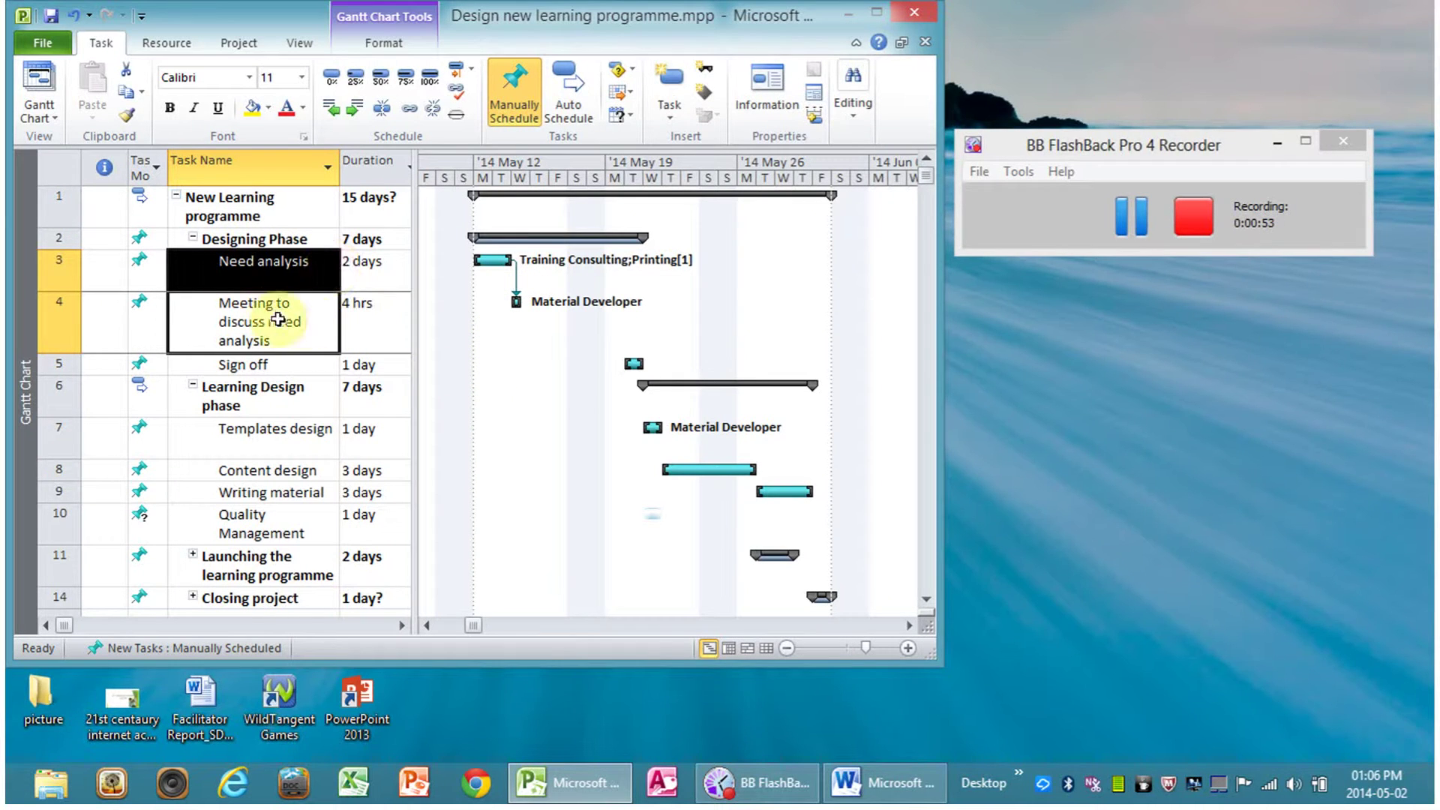
double_click(516, 292)
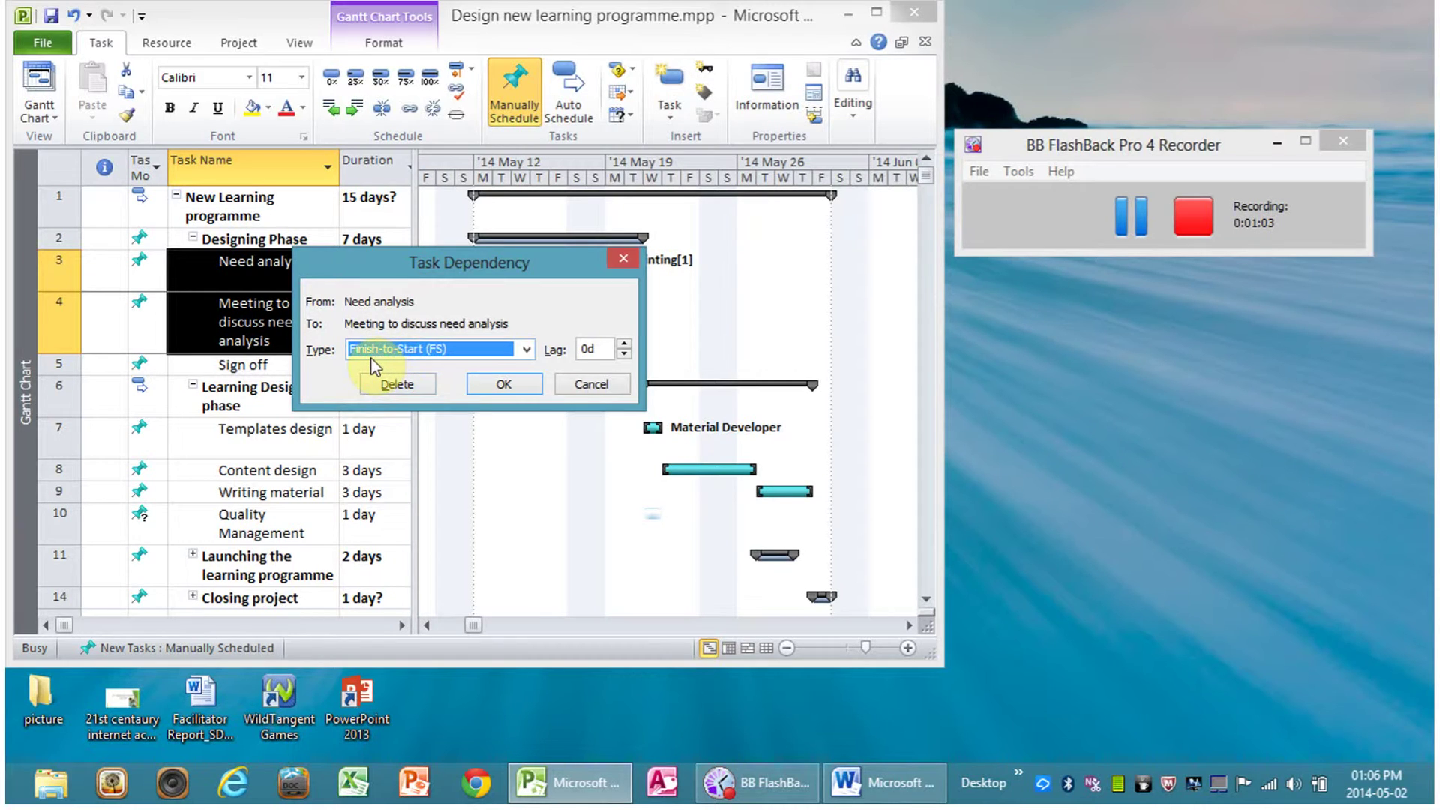
left_click_drag(493, 259, 619, 263)
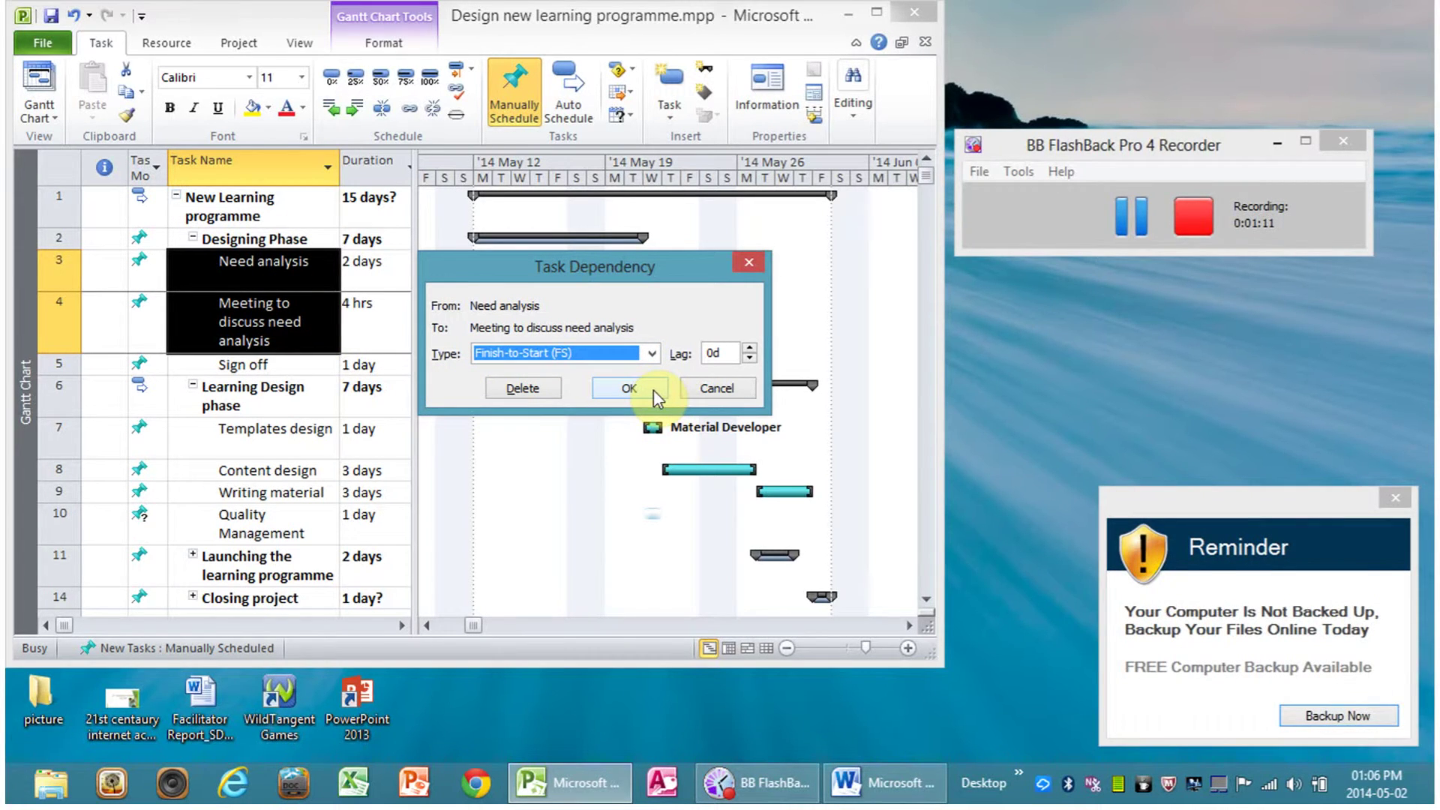
left_click(629, 394)
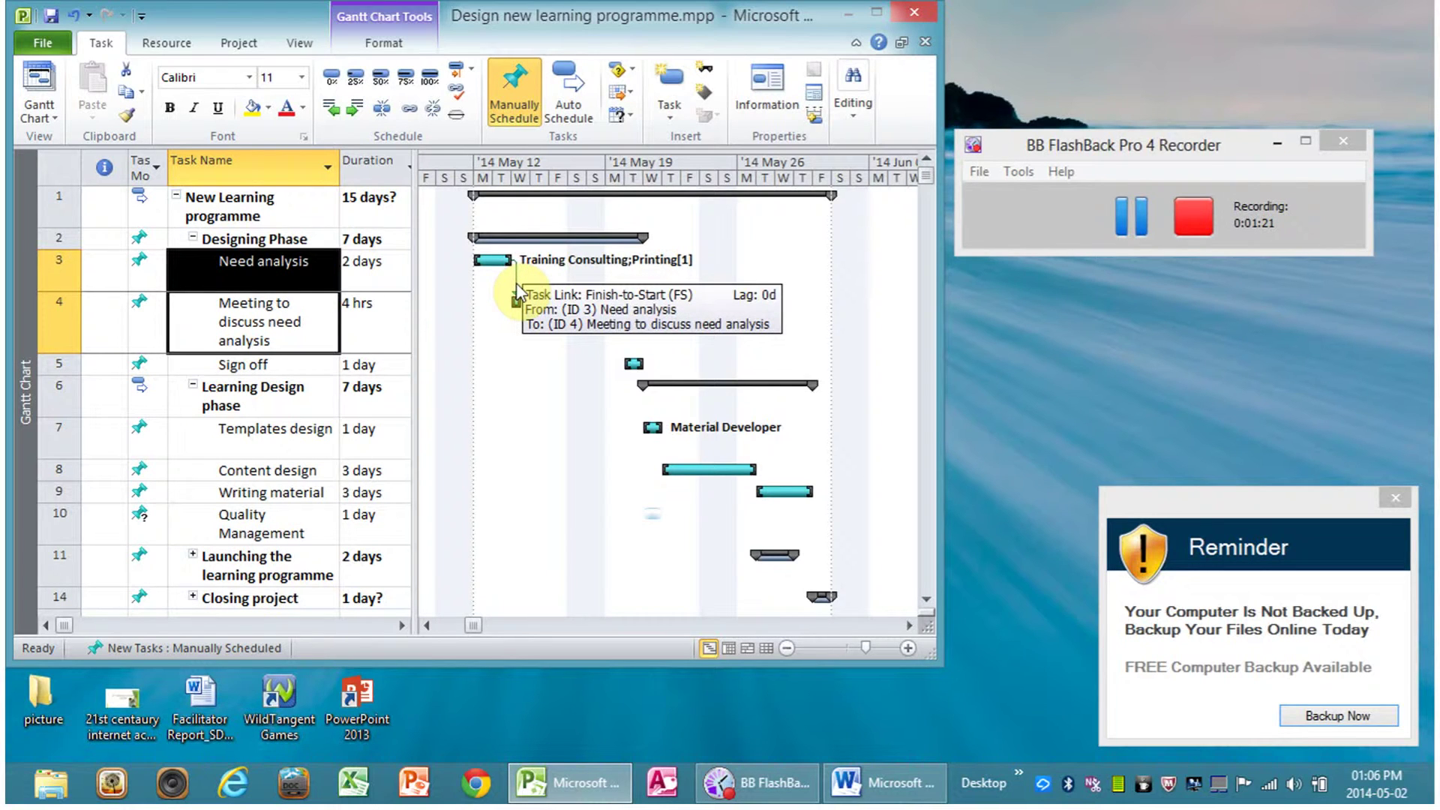
left_click(304, 430)
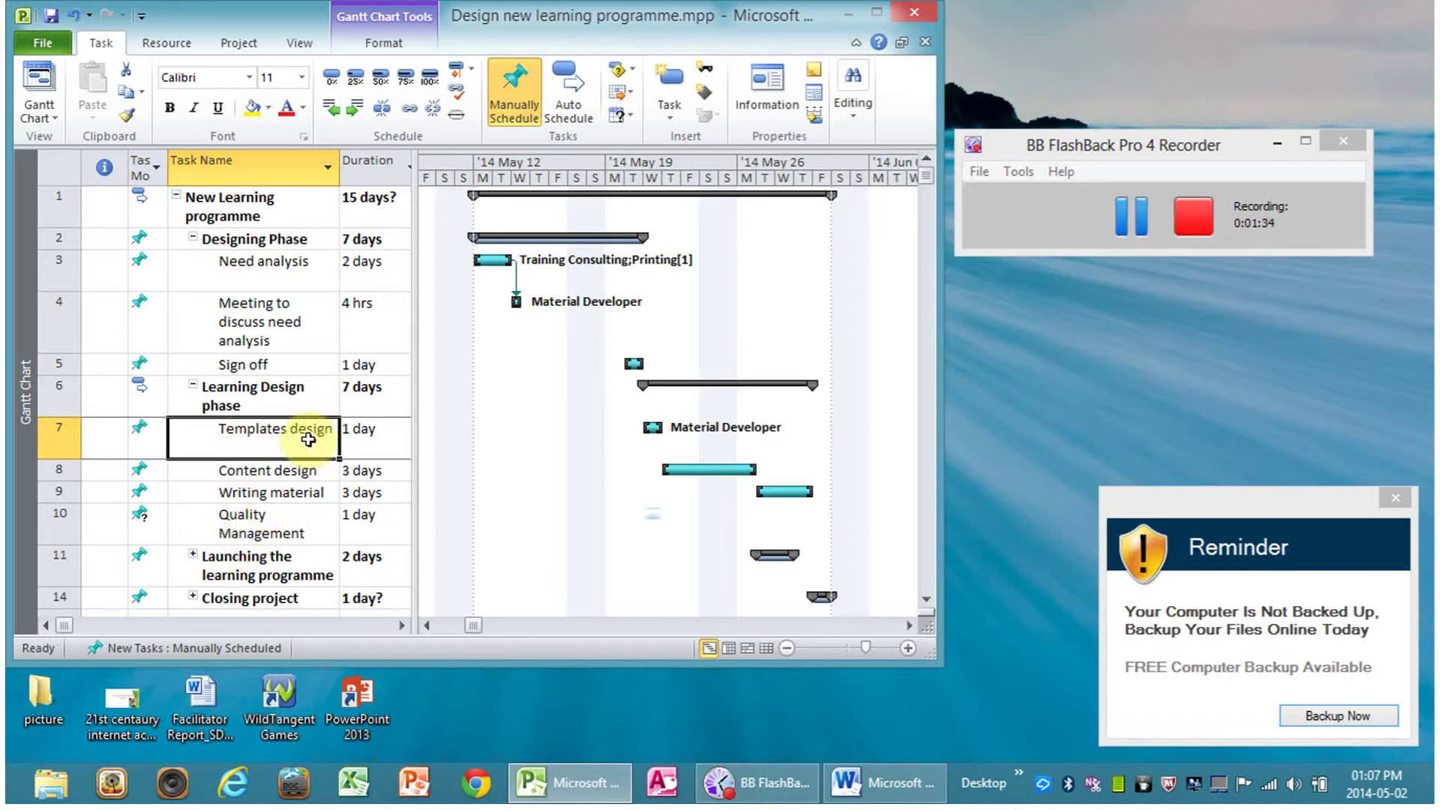
Select Templates design with Quality Management and link them finish-to-start
left_click(275, 533)
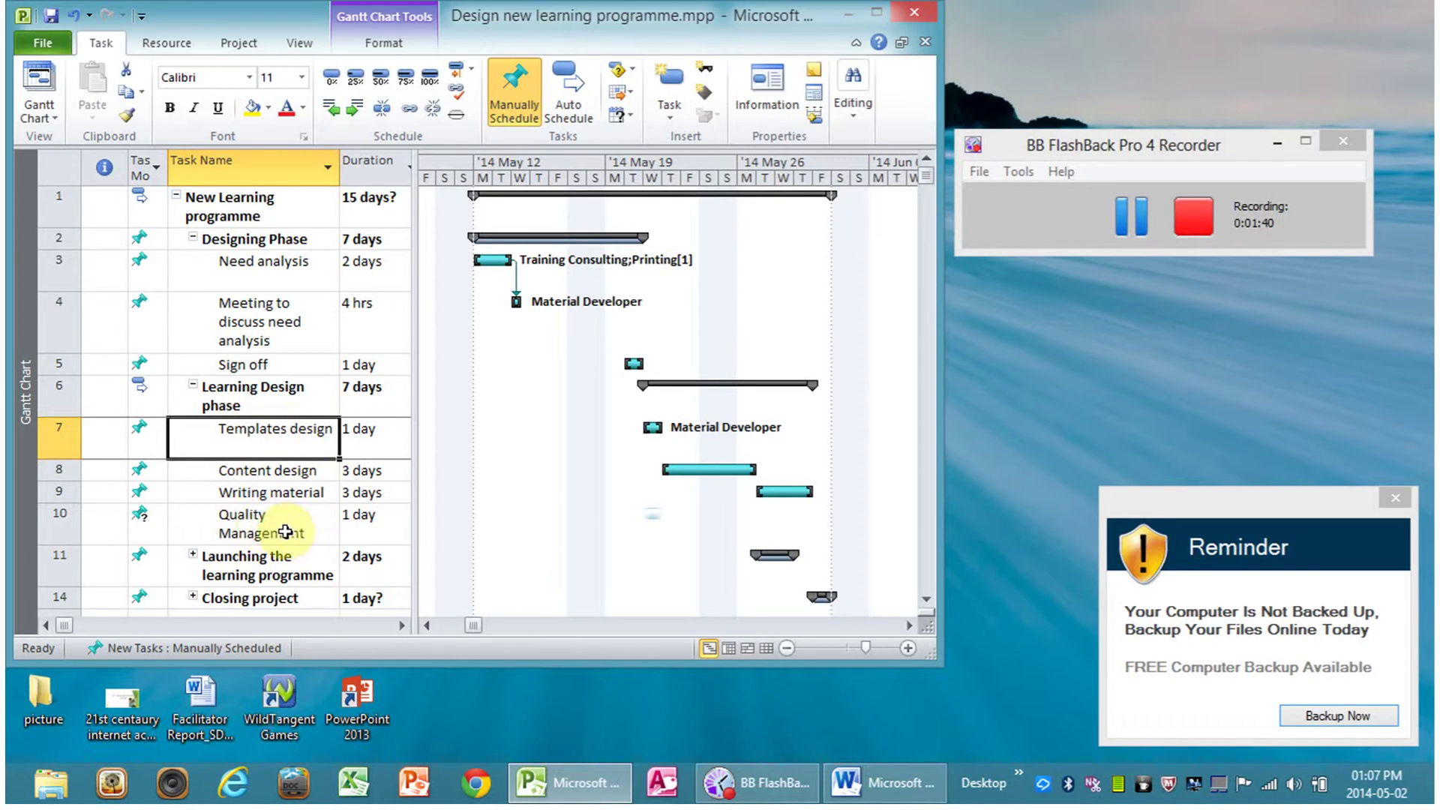
left_click(297, 450)
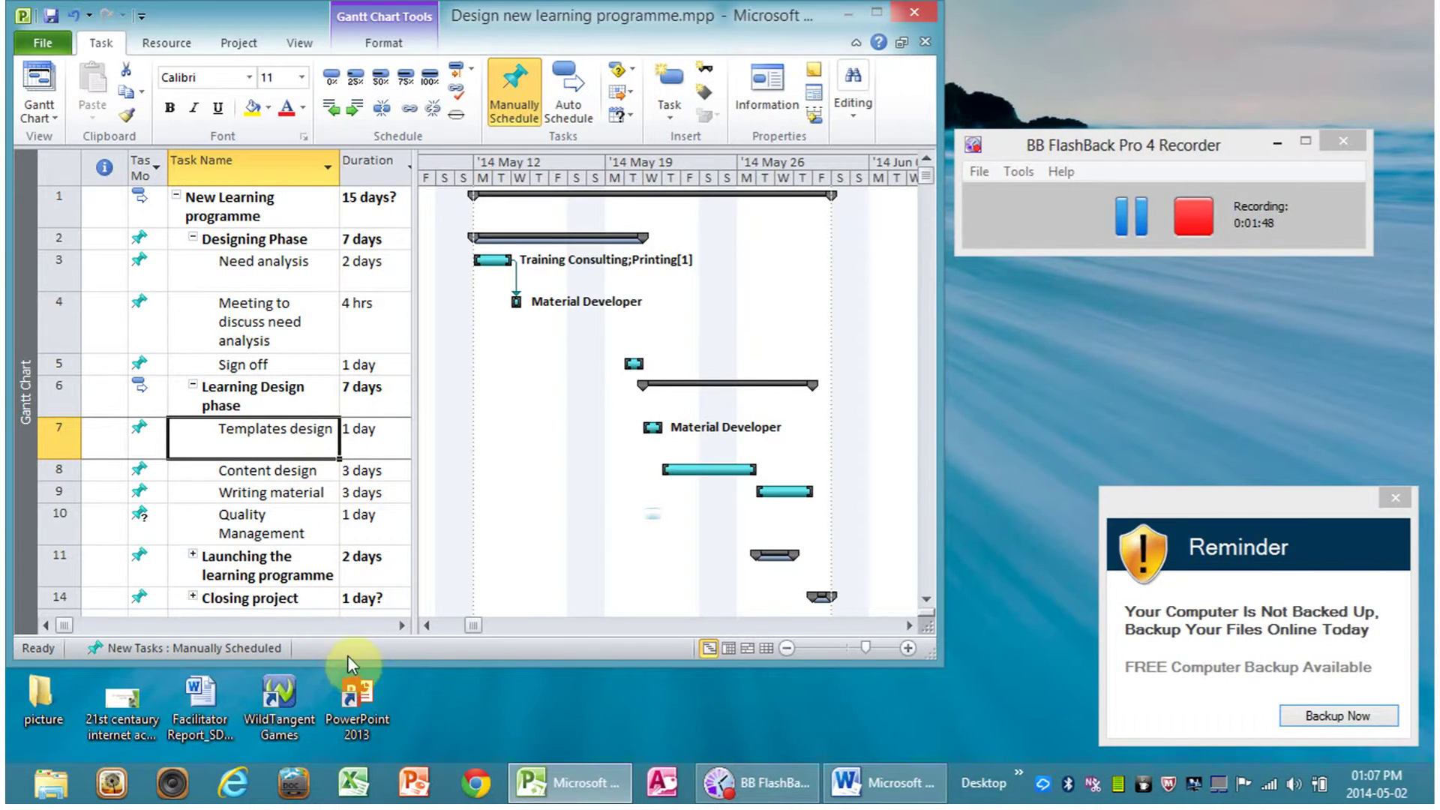
left_click(287, 527, "ctrl")
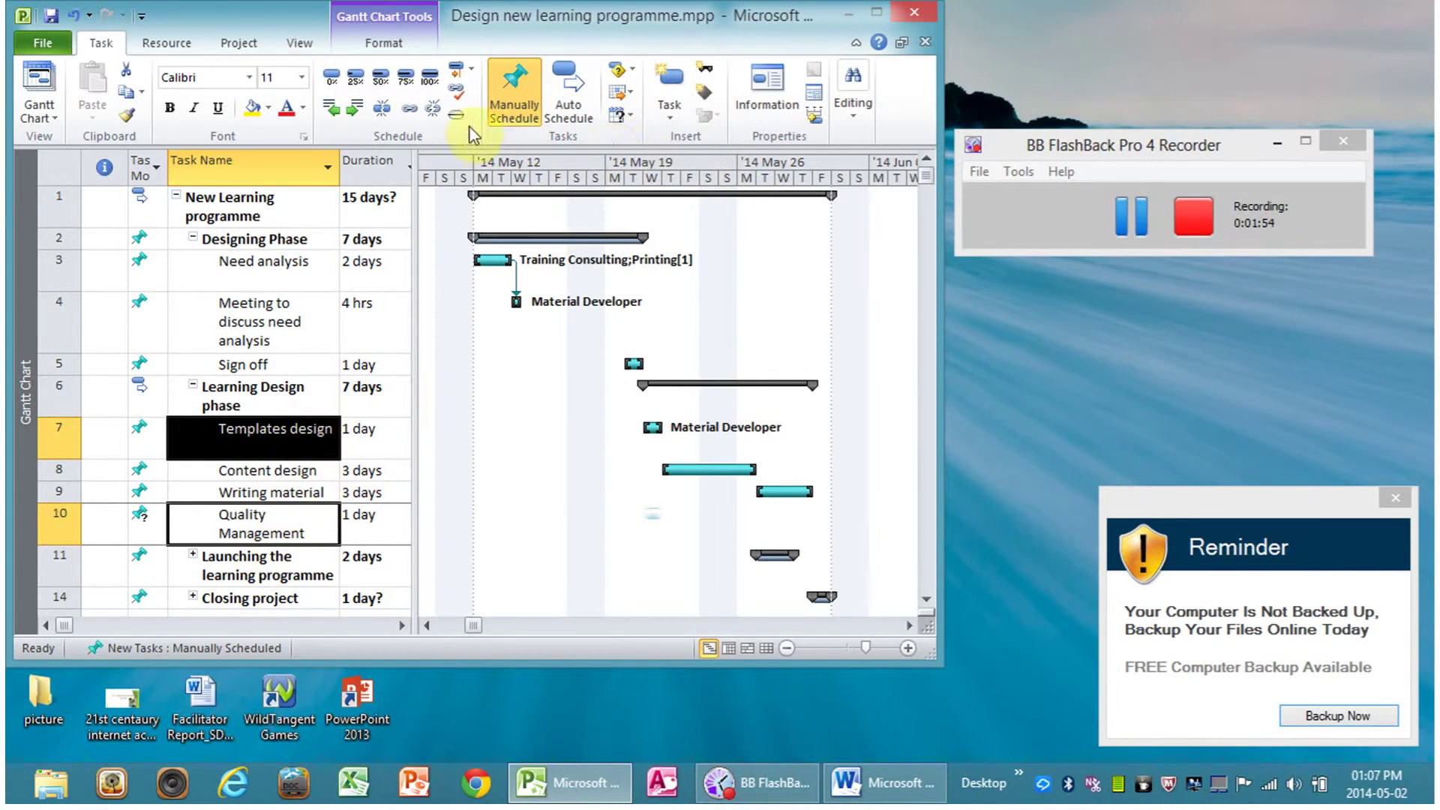
left_click(413, 114)
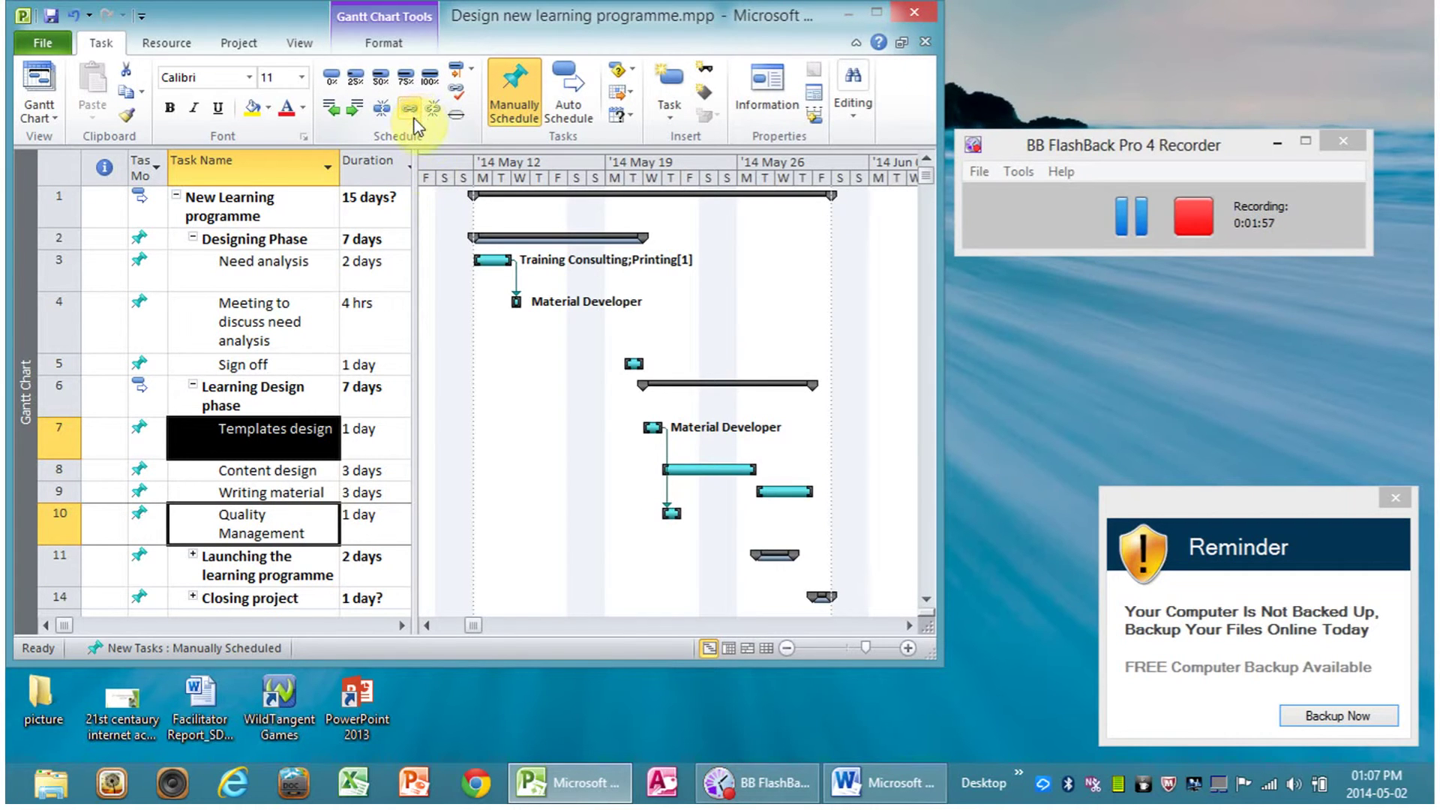
Give the Templates design–Quality Management dependency a 1d lag in the Task Dependency dialog
double_click(666, 488)
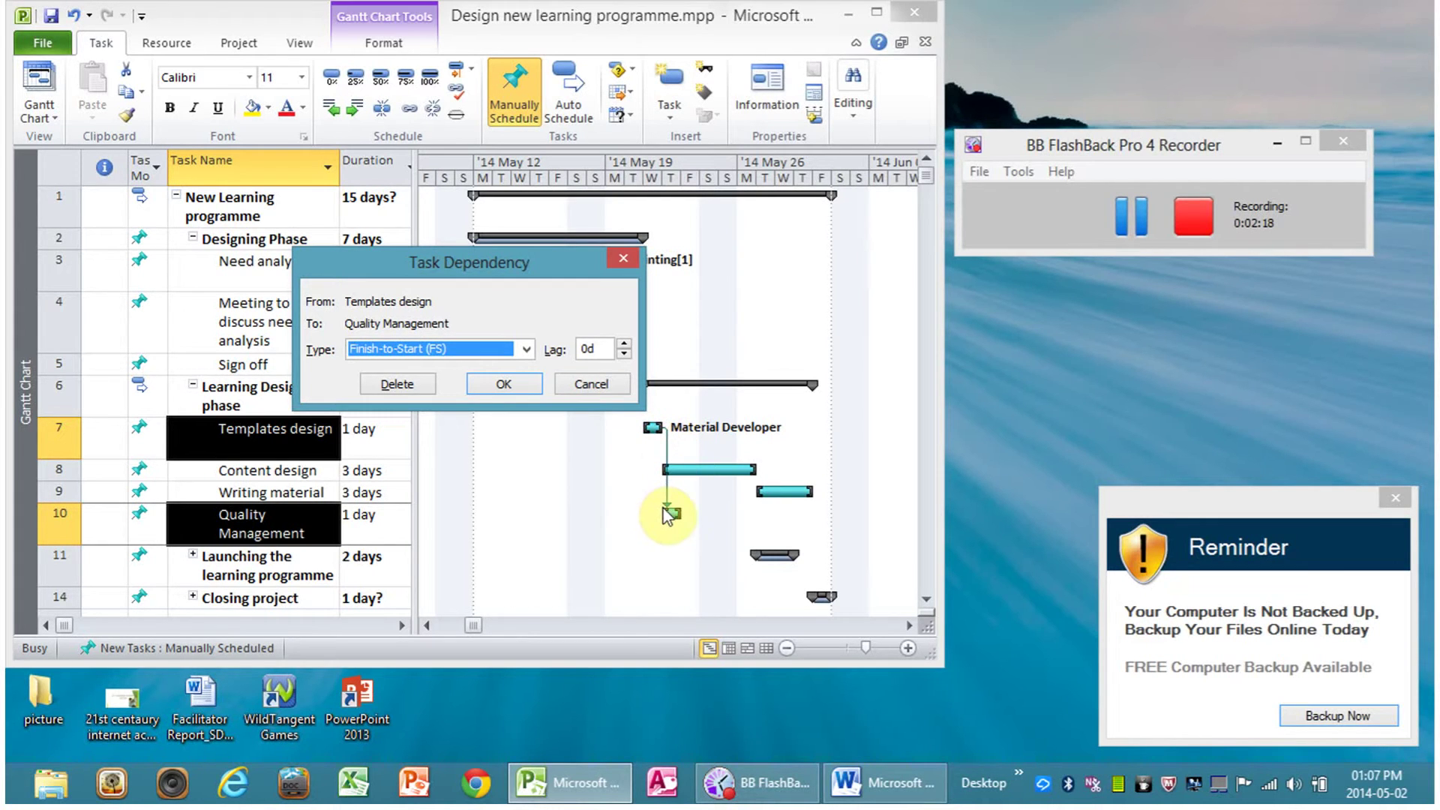
left_click(624, 344)
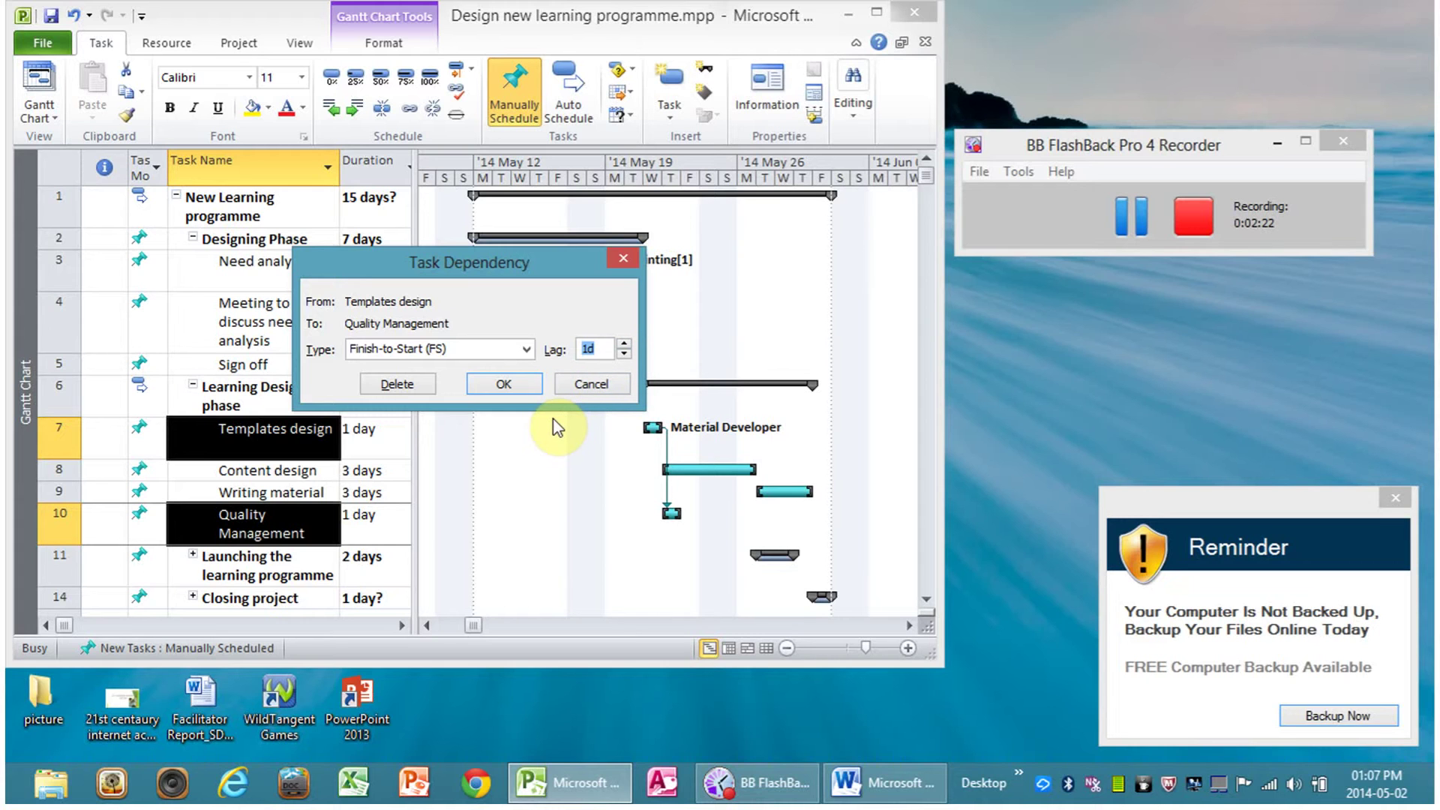
left_click(505, 386)
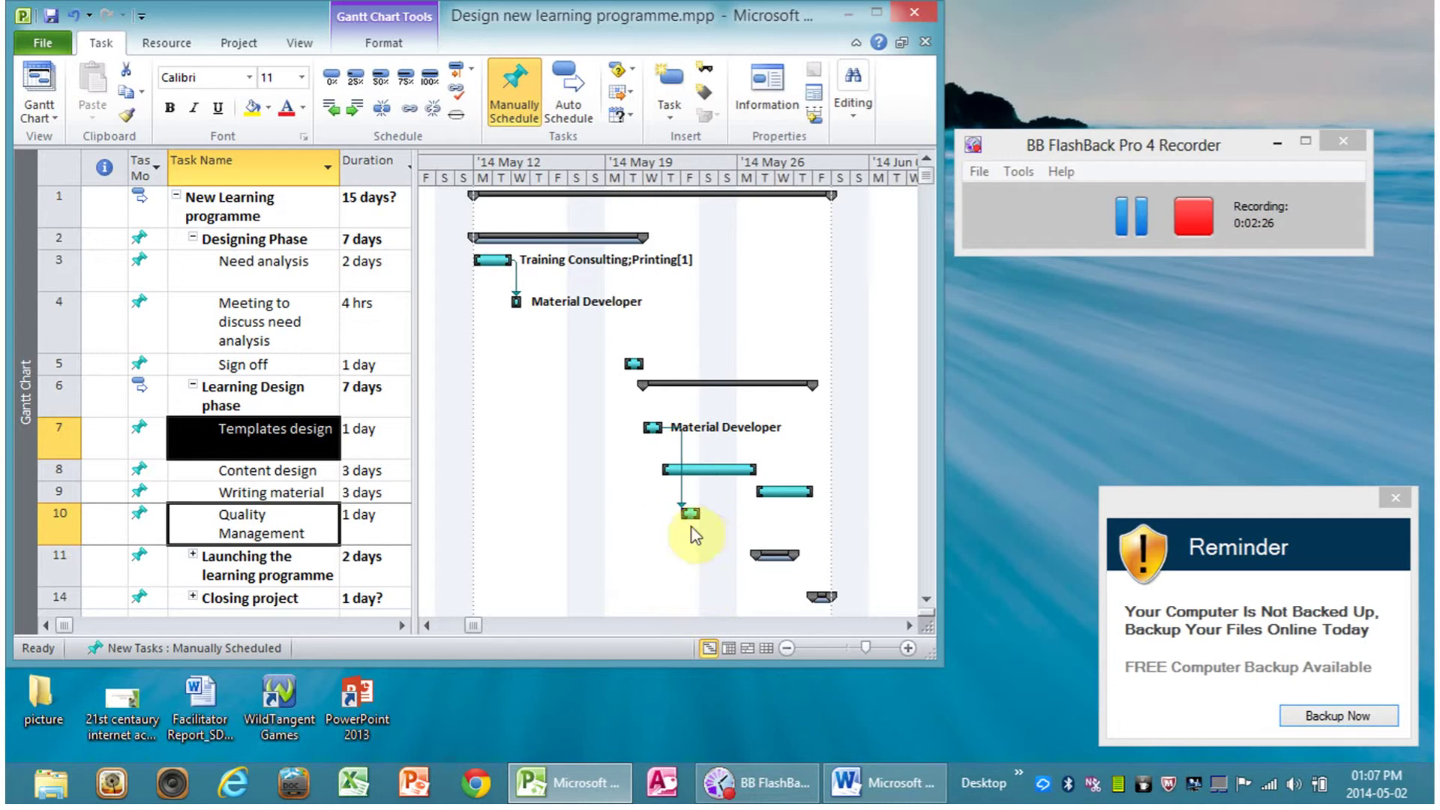